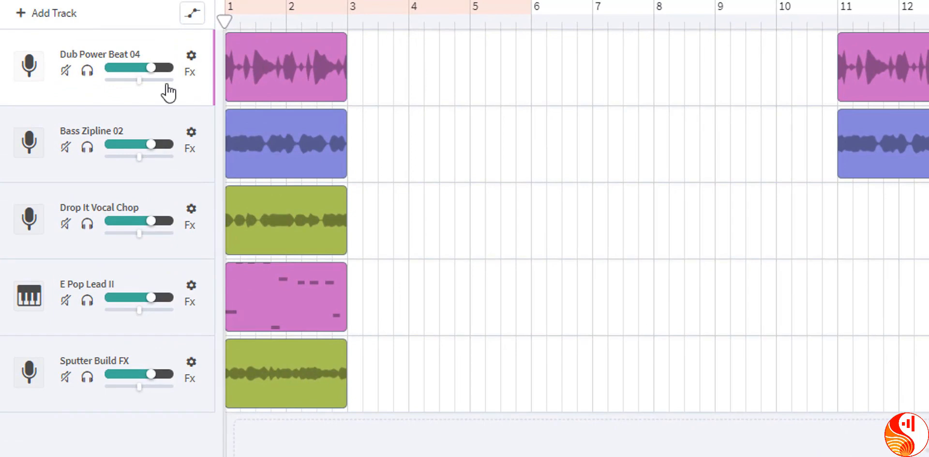
Solo the Dub Power Beat 04 track, play it from the start of the song, and remove the solo
click(87, 73)
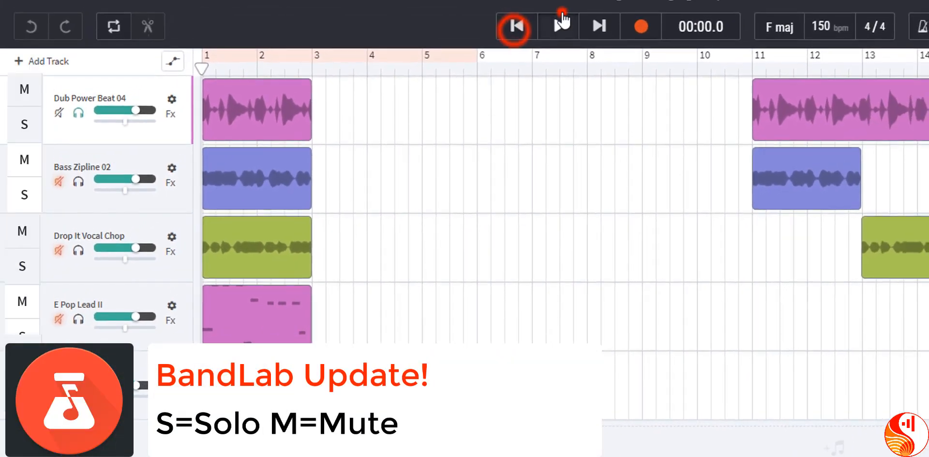
click(559, 26)
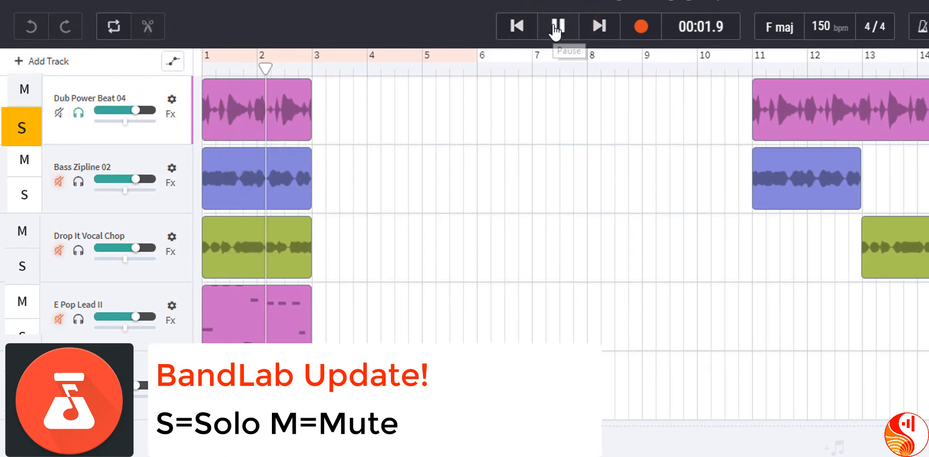
click(557, 26)
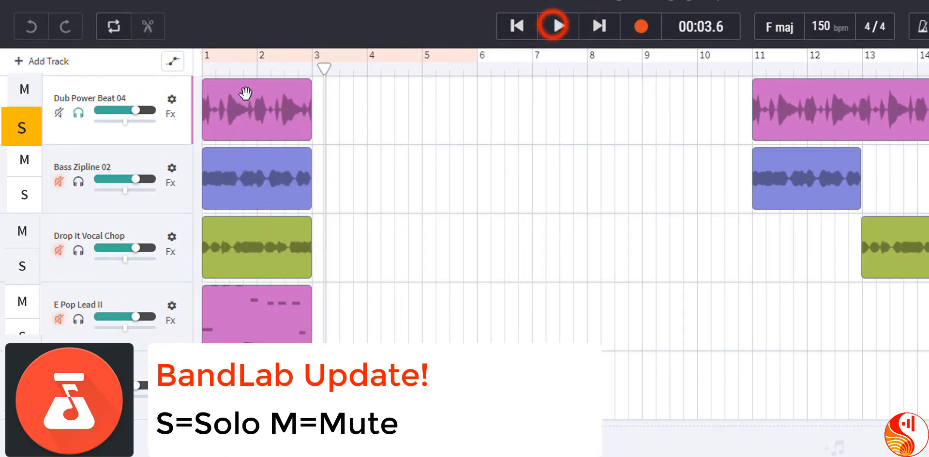
click(79, 113)
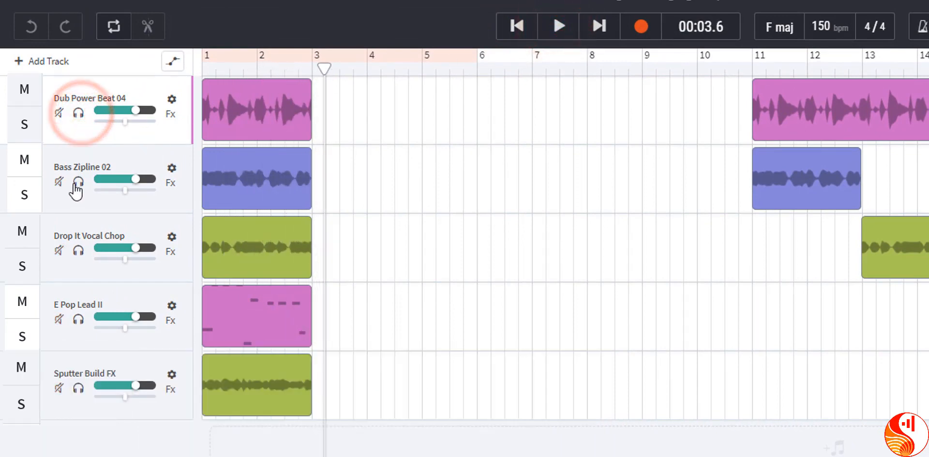
Solo the Bass Zipline 02 track, listen to it from the start of the song, and turn its solo off
click(78, 182)
click(518, 26)
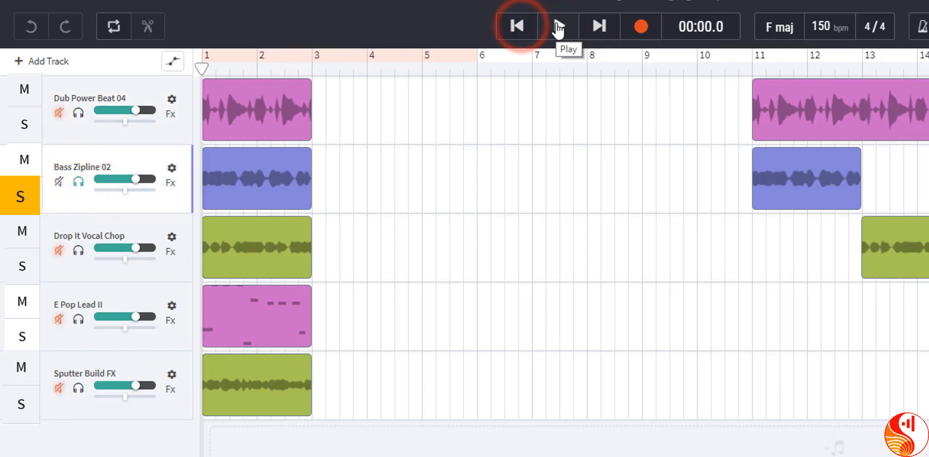
click(556, 28)
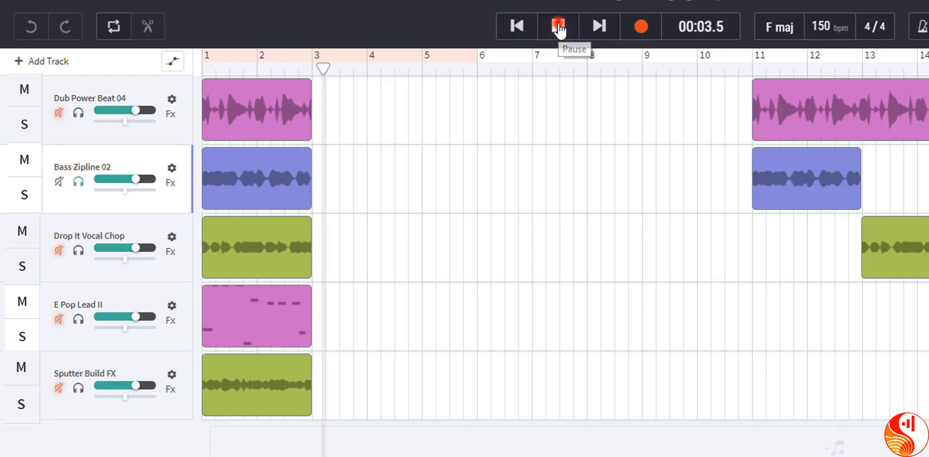
click(560, 28)
click(76, 182)
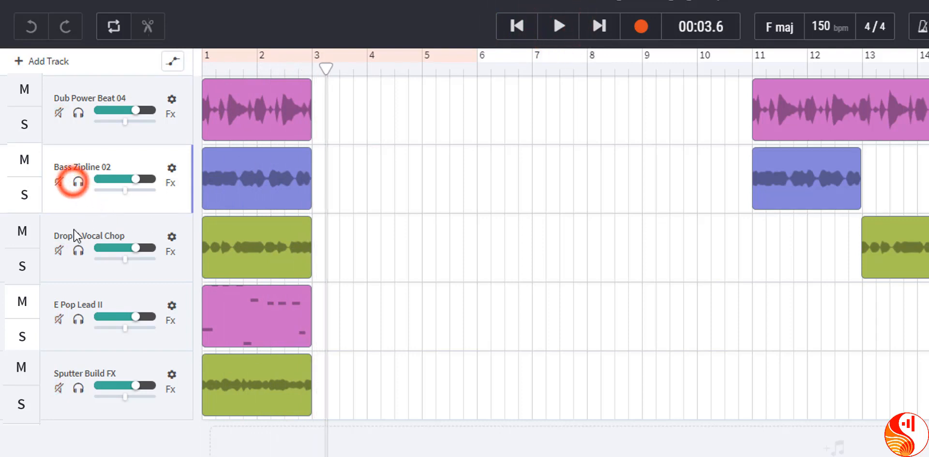
Audition the Drop It Vocal Chop track on its own from the start of the song, ending with its solo off
click(78, 250)
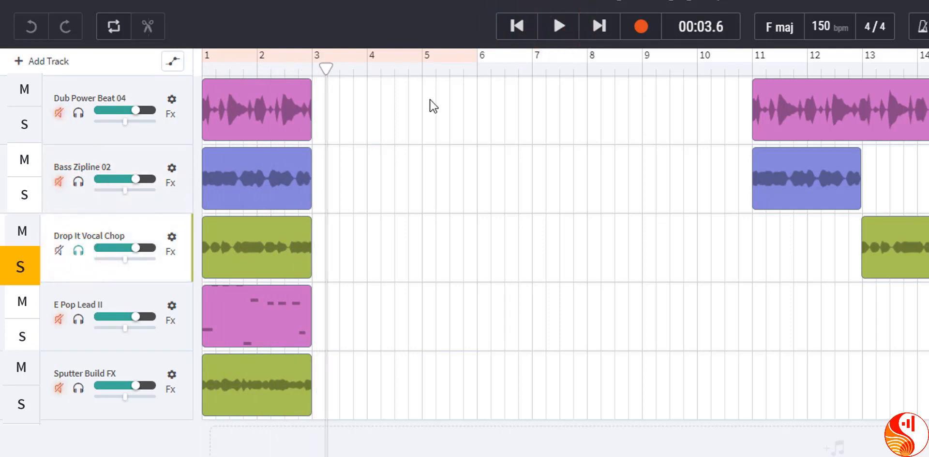
click(515, 28)
click(557, 27)
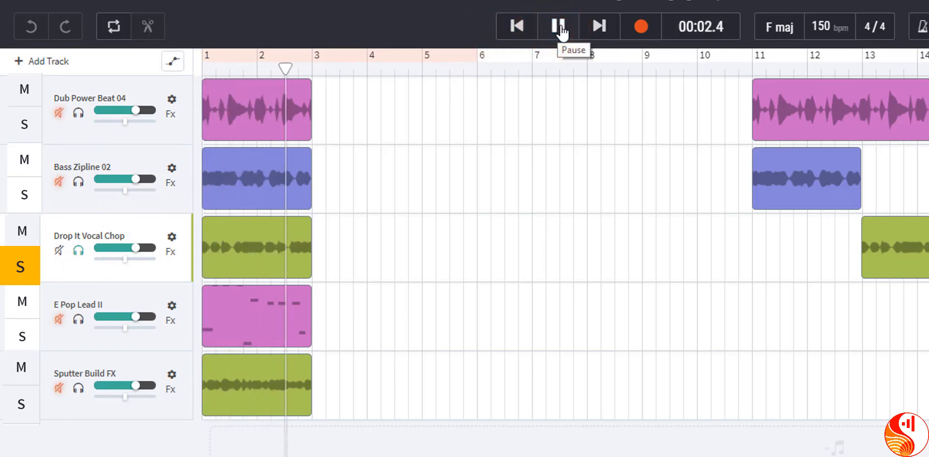
click(559, 28)
click(79, 249)
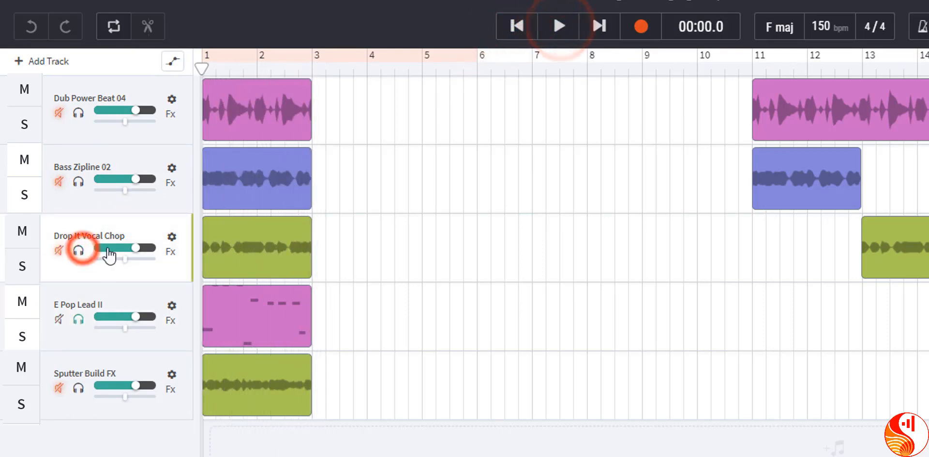
Play the soloed E Pop Lead II track from the start of the song and unsolo it
click(527, 30)
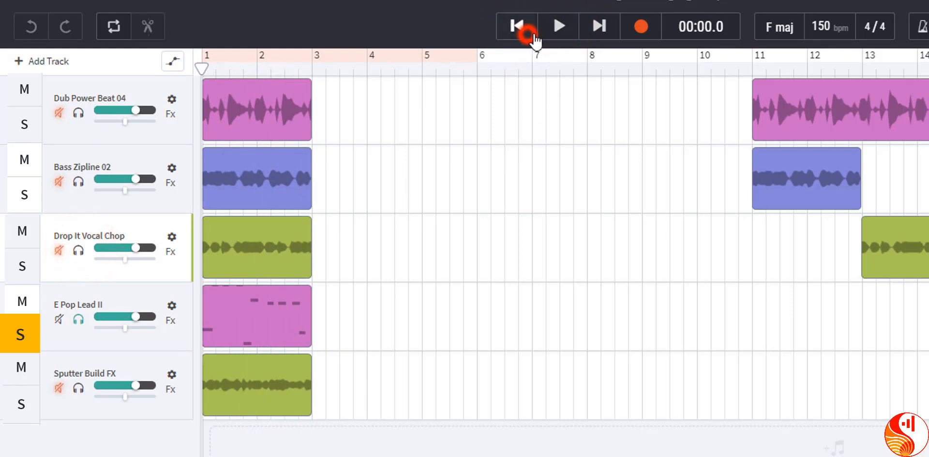
click(557, 32)
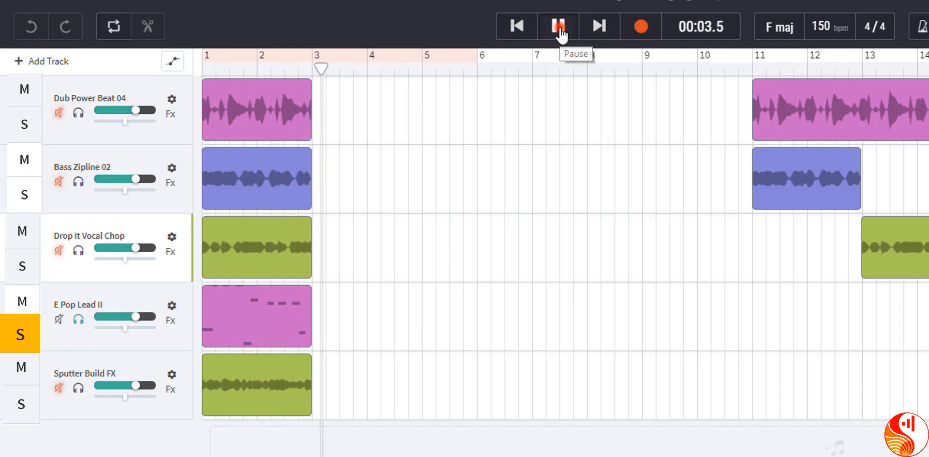
click(559, 29)
click(77, 318)
Solo the Sputter Build FX track and play its loop from the start of the song
click(78, 388)
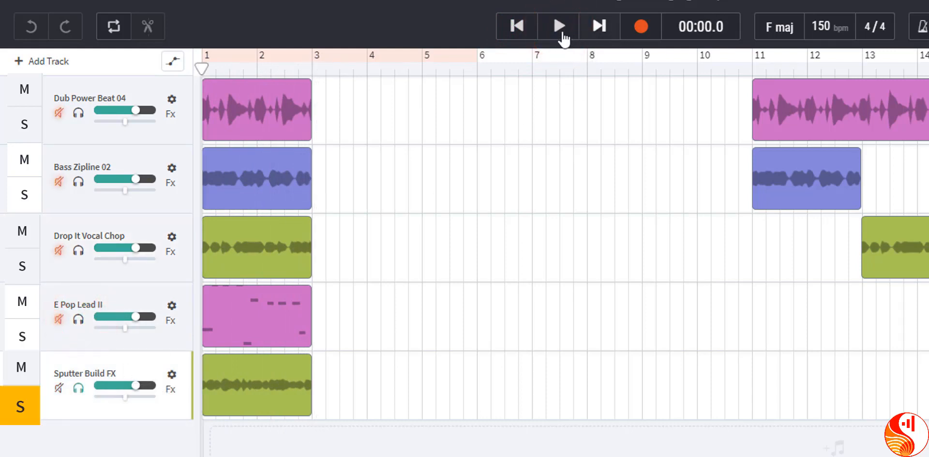
click(519, 27)
click(561, 29)
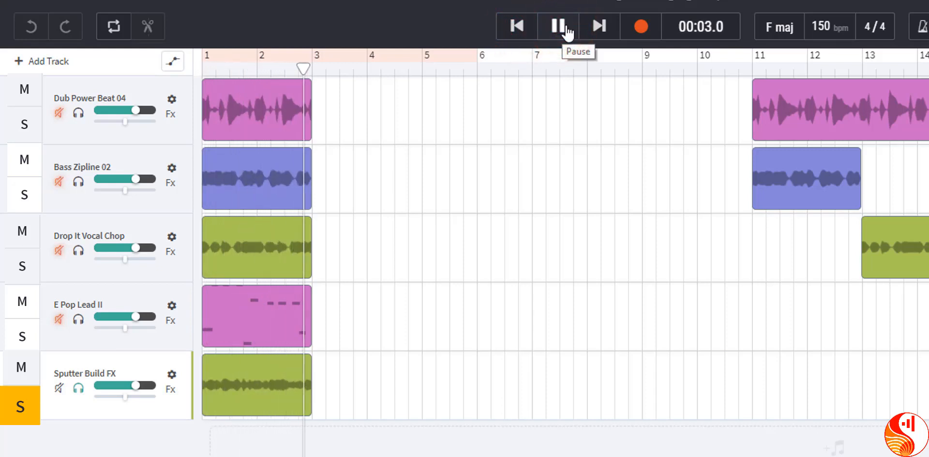
click(567, 29)
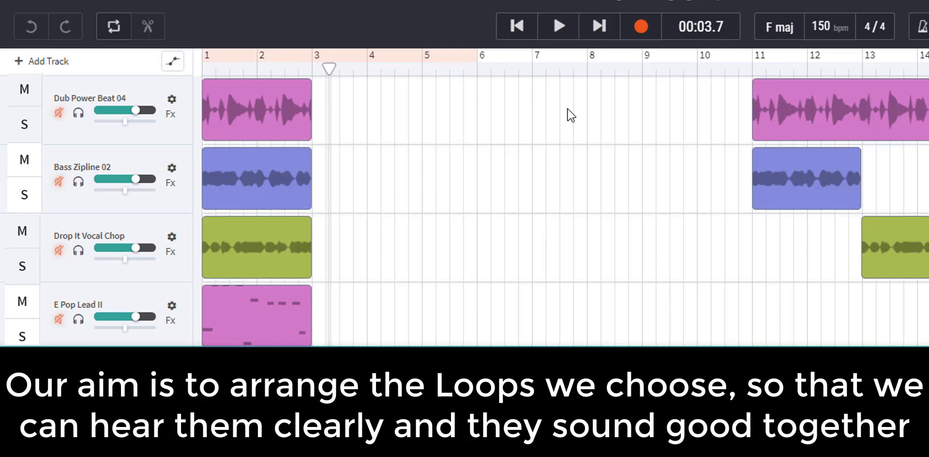
Play all five tracks together from the start of the song with no track soloed
click(517, 26)
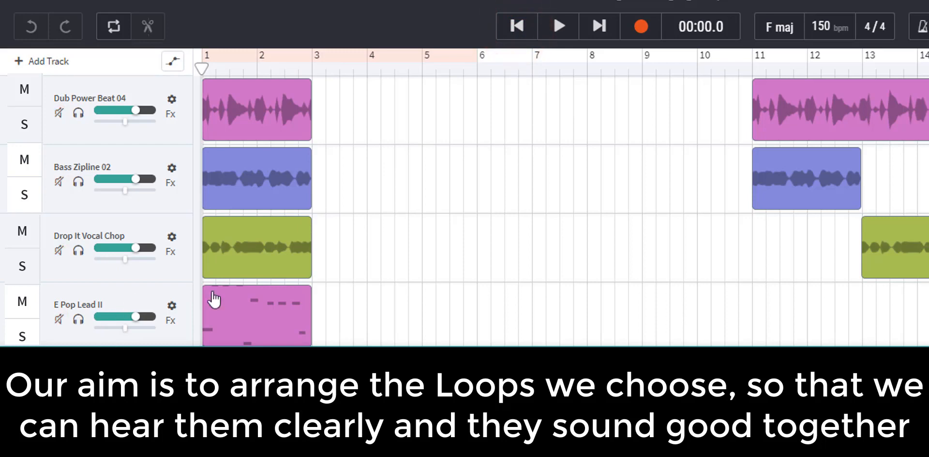
click(559, 28)
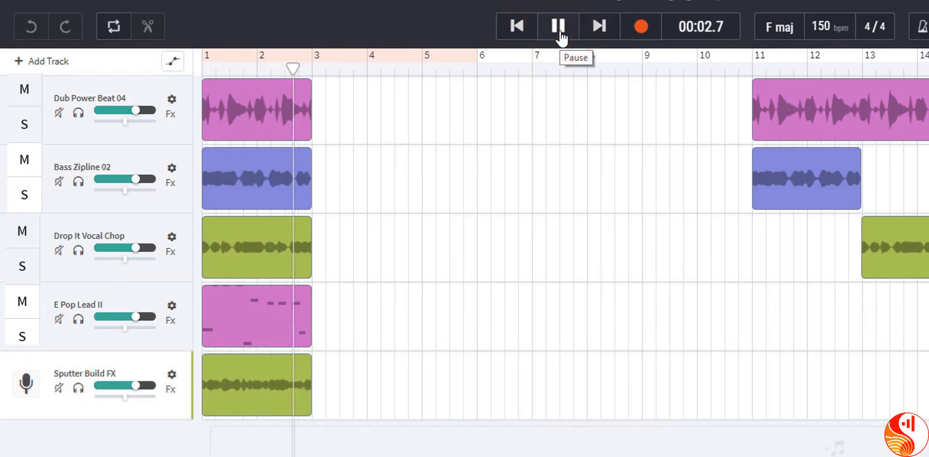
click(559, 29)
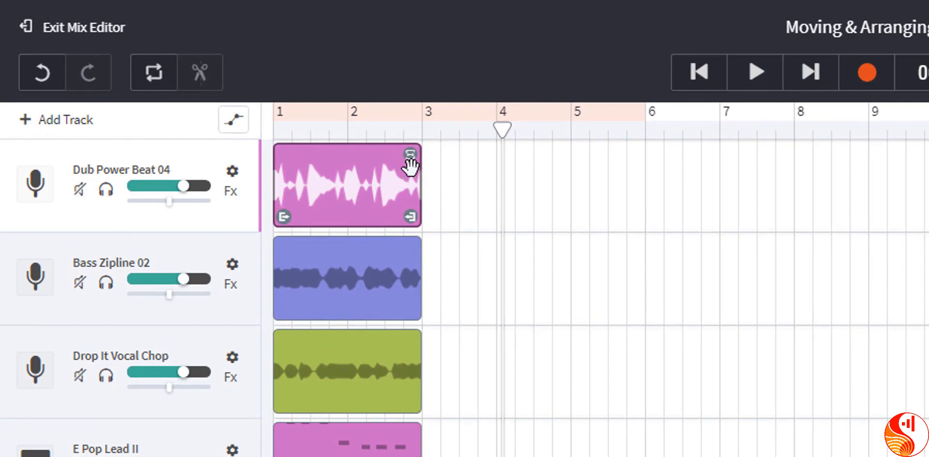
Try to repeat the first Dub Power Beat 04 loop out to bar 9
drag(413, 157, 857, 154)
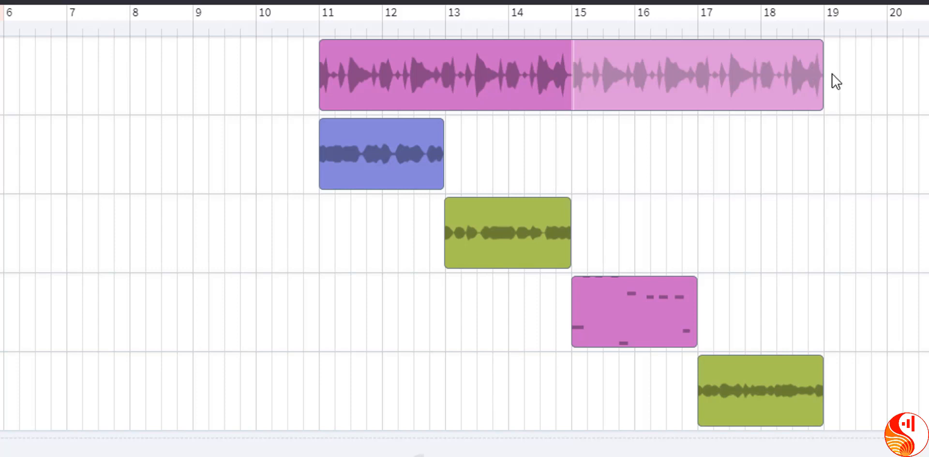
Set the playhead at bar 11 to play the staggered example arrangement from there
click(323, 29)
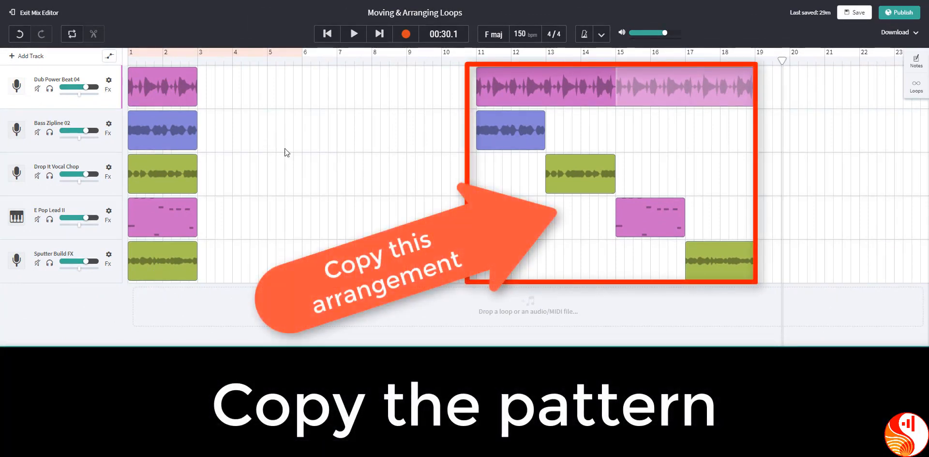
Extend the first Dub Power Beat 04 loop to bar 9, keeping the first Bass Zipline 02 loop at bar 1
click(178, 87)
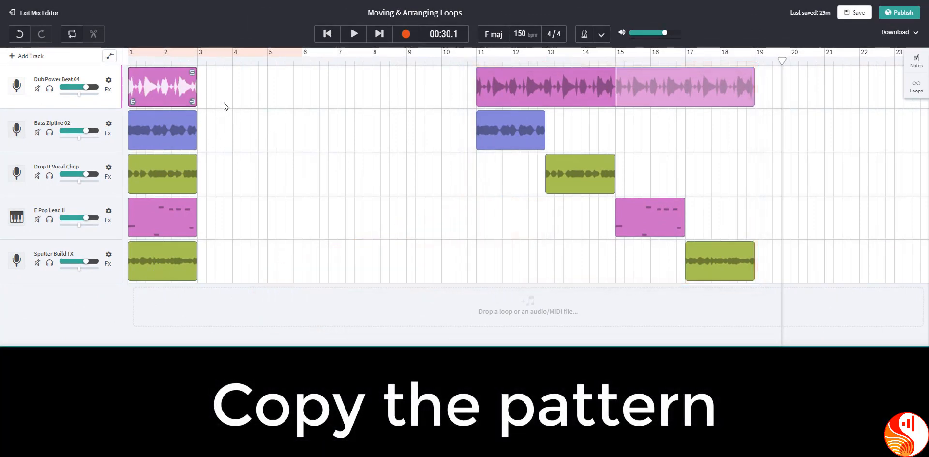
drag(195, 72, 404, 76)
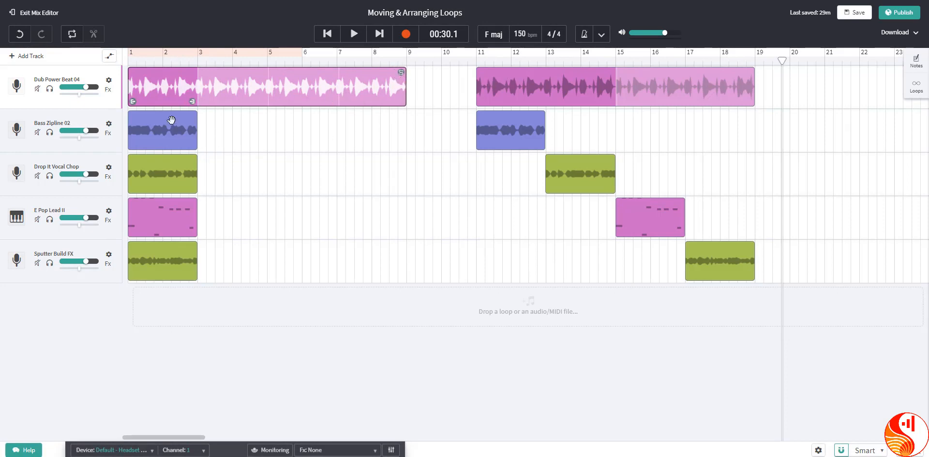
mouse_move(165, 126)
mouse_down()
mouse_move(251, 125)
mouse_move(158, 123)
mouse_up()
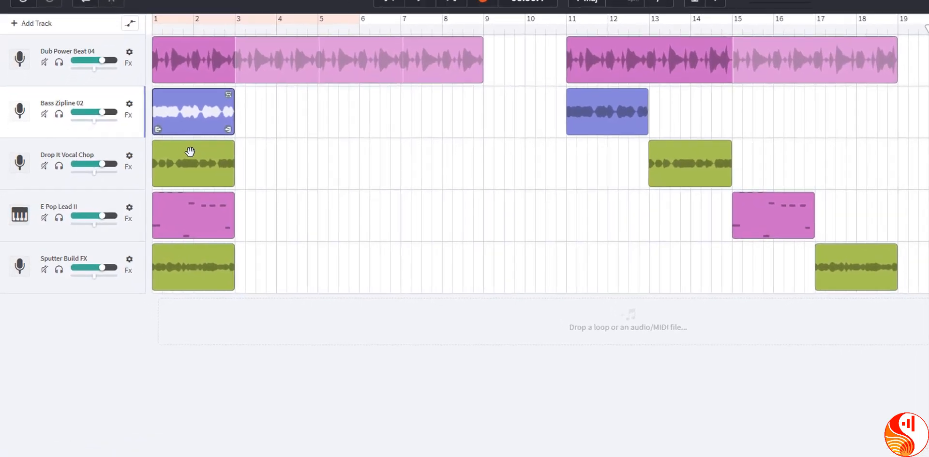
Stagger the first Drop It Vocal Chop, E Pop Lead II and Sputter Build FX loops to start at bars 3, 5 and 7 respectively
click(160, 163)
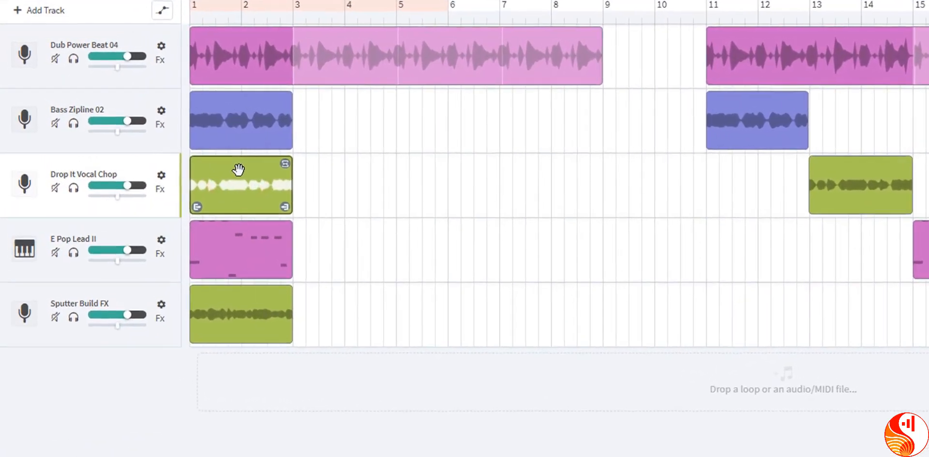
drag(211, 155, 342, 165)
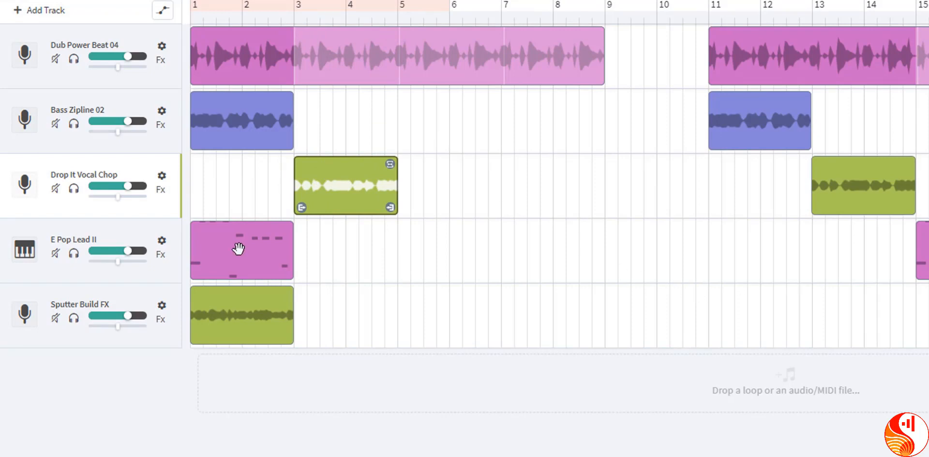
click(234, 249)
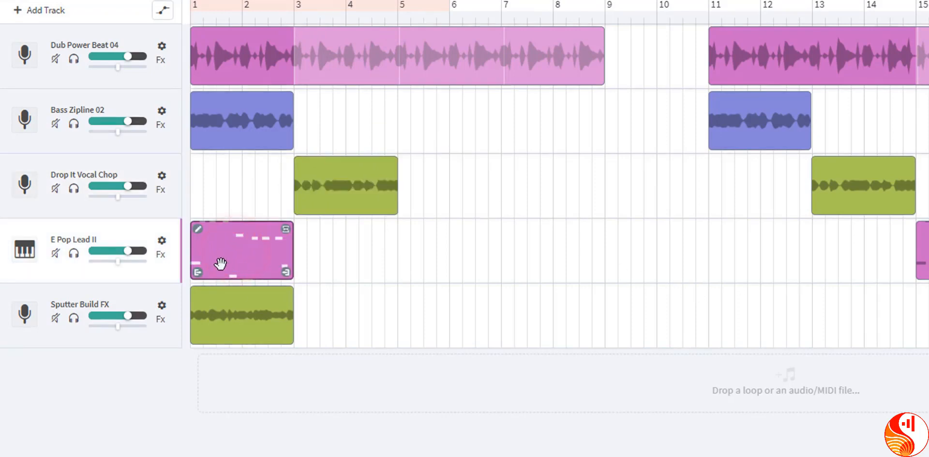
drag(216, 252, 423, 253)
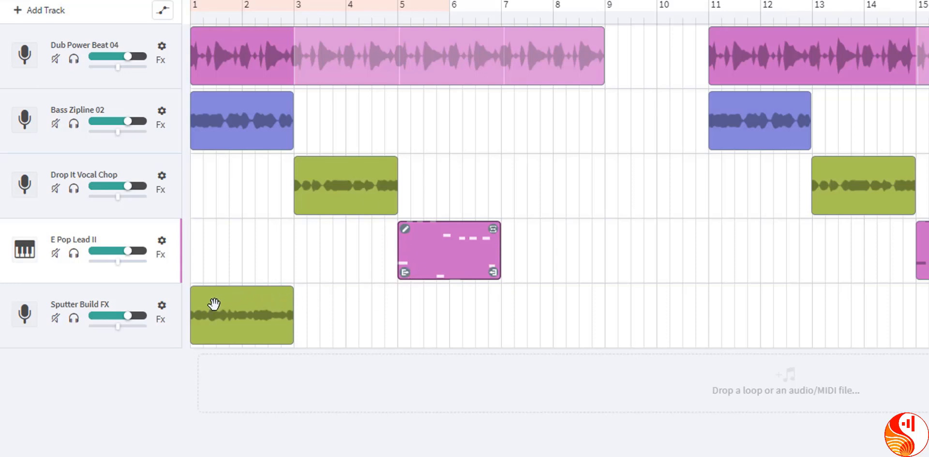
drag(213, 304, 523, 312)
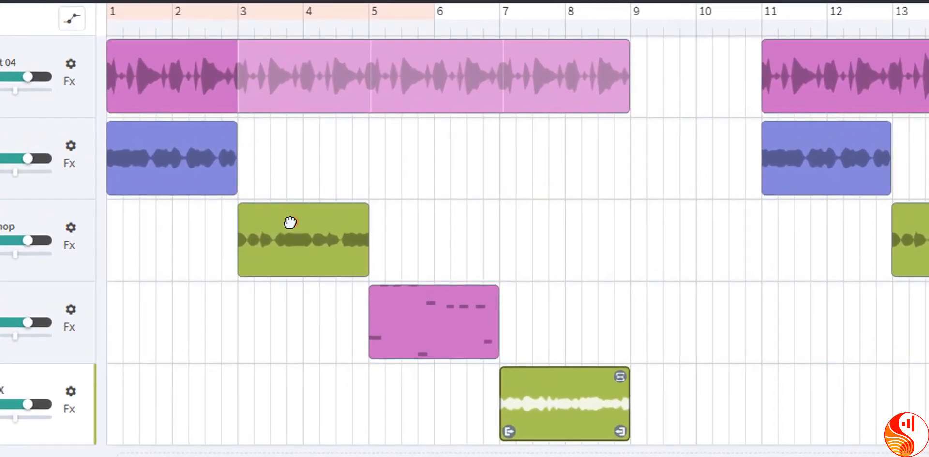
Shift Drop It Vocal Chop slightly before bar 3 and E Pop Lead II and Sputter Build FX slightly past bars 5 and 7, and play the misaligned arrangement
drag(290, 222, 283, 219)
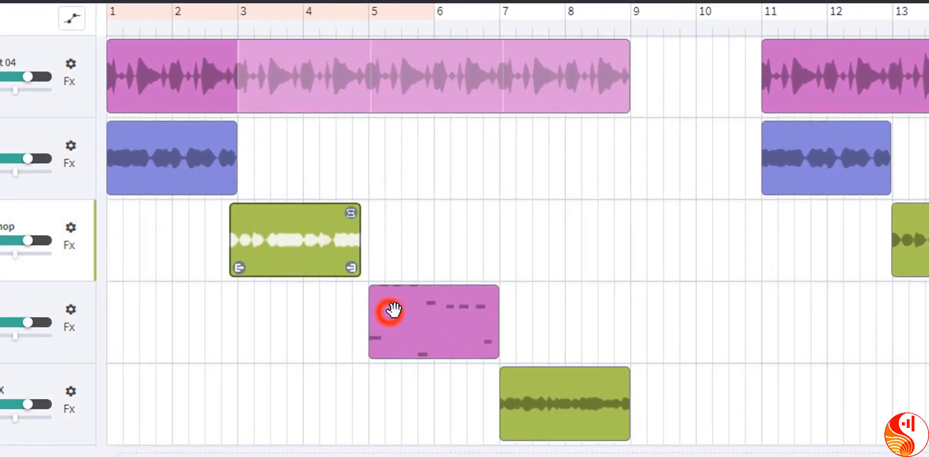
drag(393, 311, 400, 310)
drag(512, 378, 519, 379)
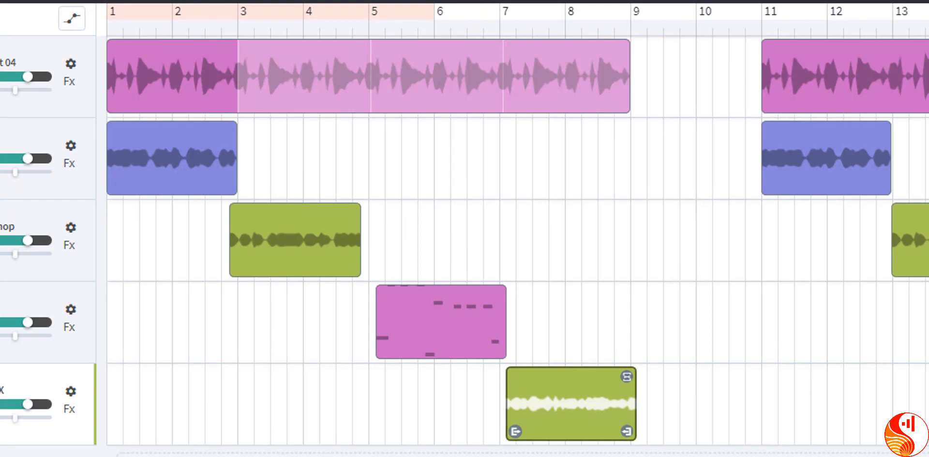
double_click(485, 1)
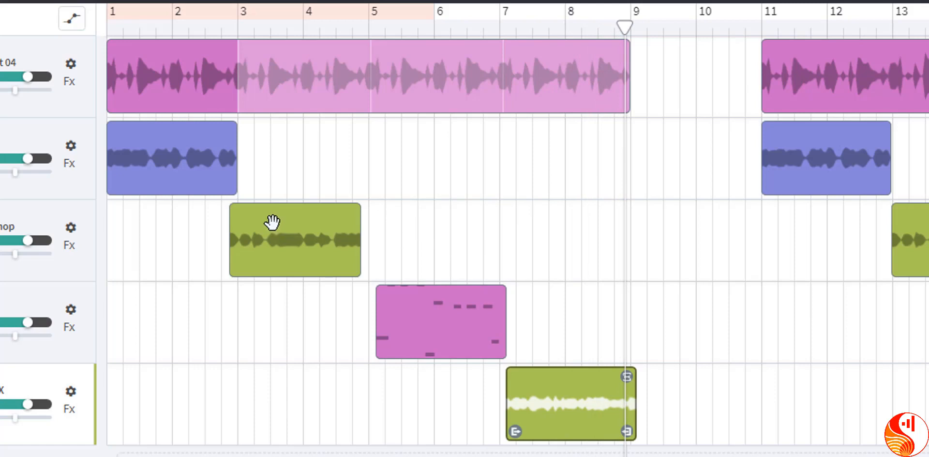
Realign the Drop It Vocal Chop, E Pop Lead II and Sputter Build FX loops exactly to the starts of bars 3, 5 and 7
mouse_move(261, 221)
mouse_down()
mouse_move(298, 228)
mouse_move(271, 225)
mouse_up()
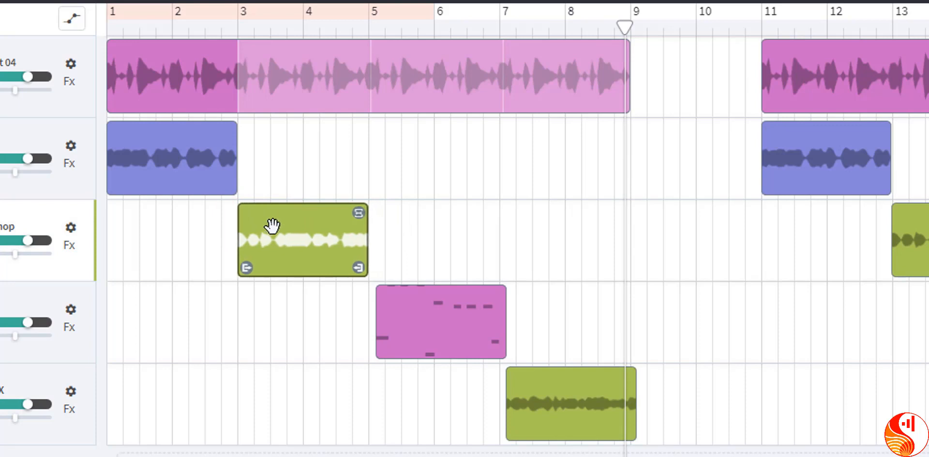
click(239, 29)
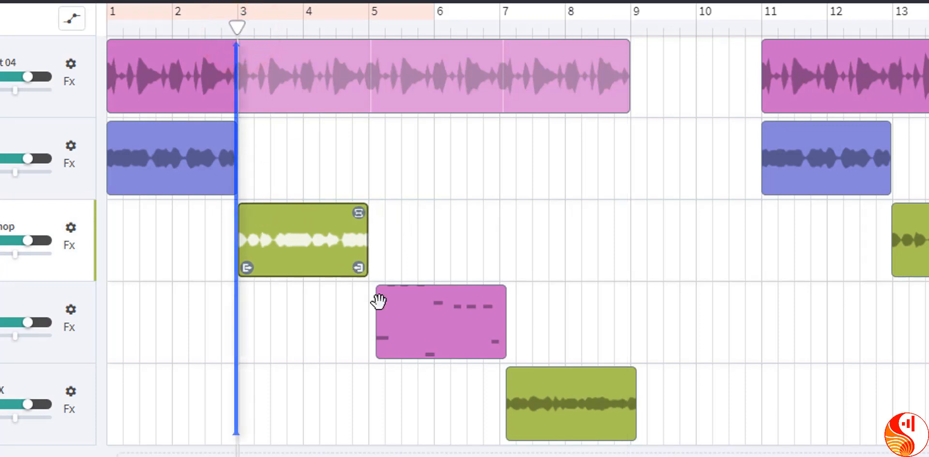
mouse_move(411, 315)
mouse_down()
mouse_move(450, 316)
mouse_move(401, 315)
mouse_up()
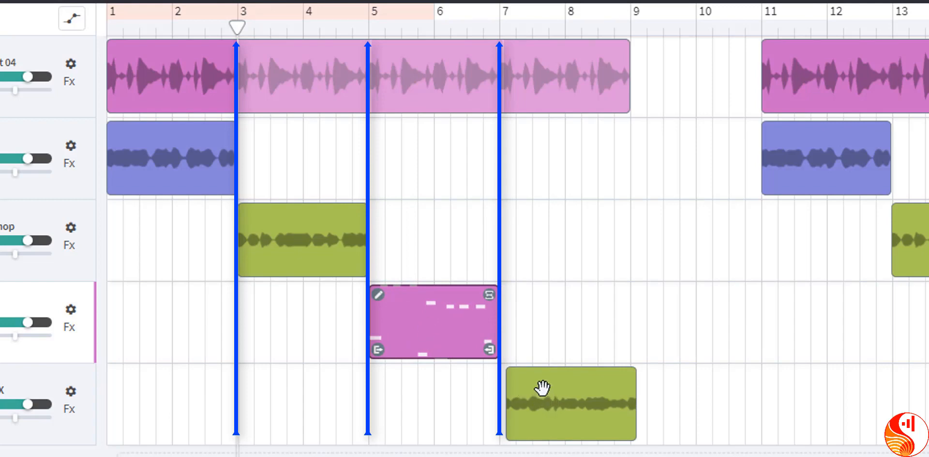
drag(542, 387, 536, 387)
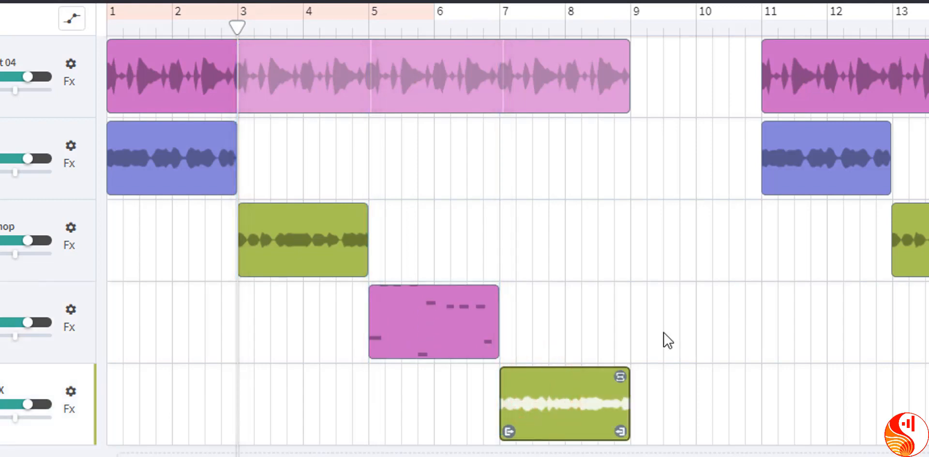